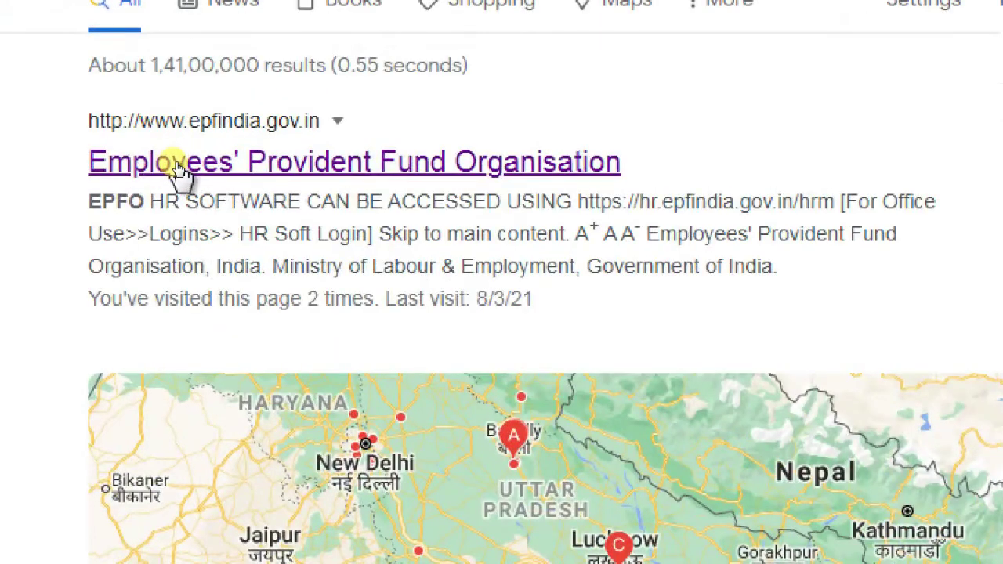
Step: Open the Employees' Provident Fund Organisation website and go to the Member UAN/Online Service (OCS/OTCP) among the services for employees
left_click(179, 165)
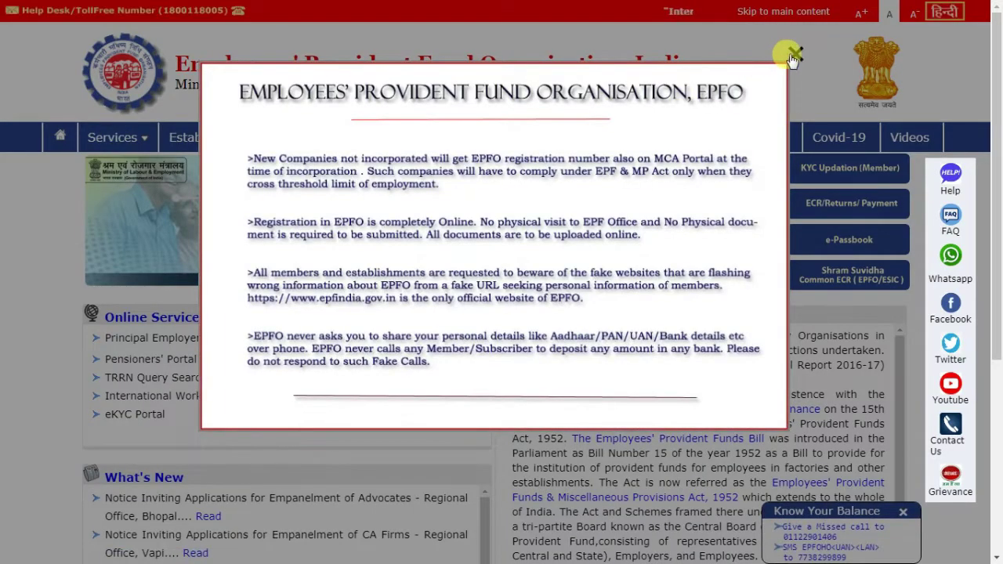
left_click(795, 53)
left_click(110, 137)
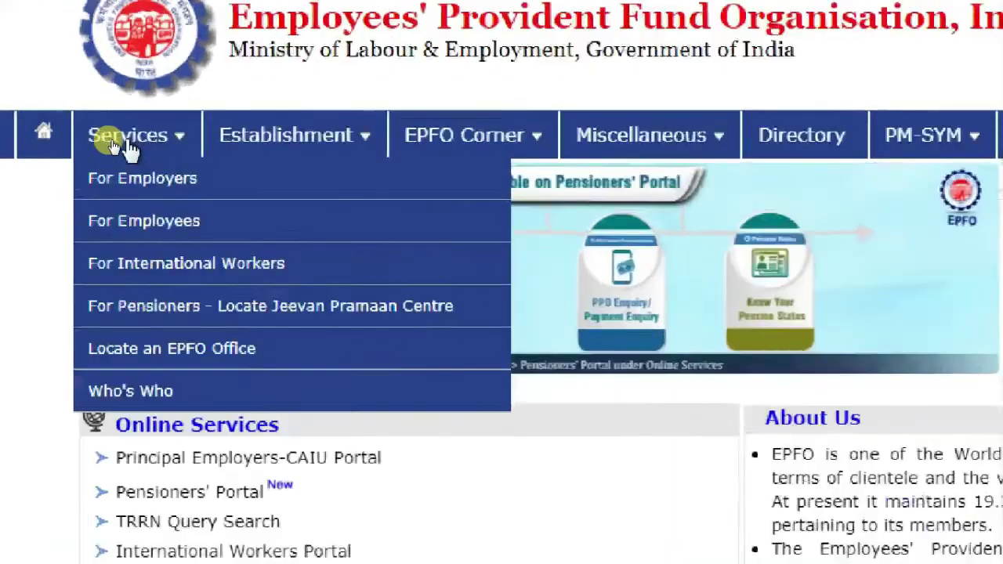
left_click(116, 186)
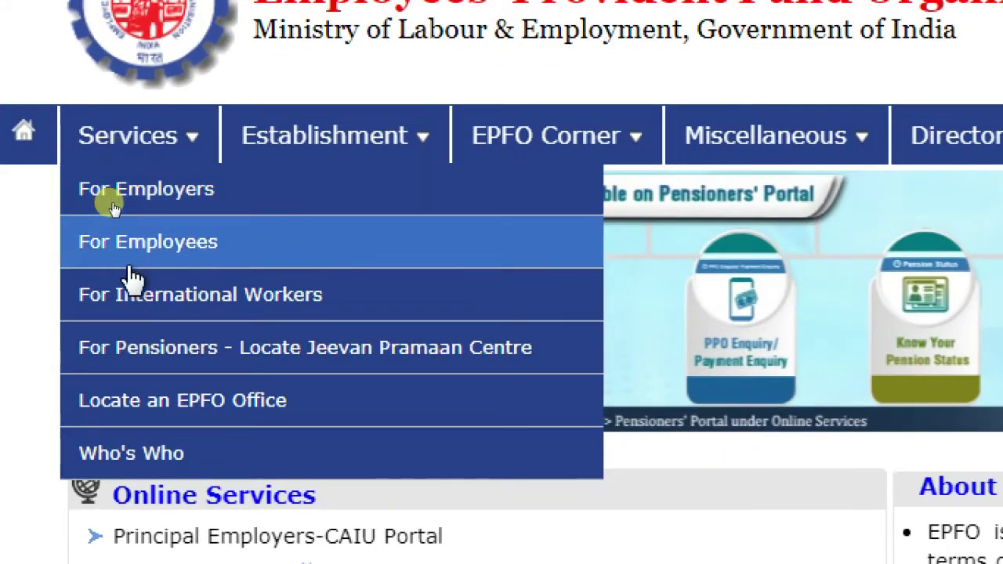
left_click(132, 267)
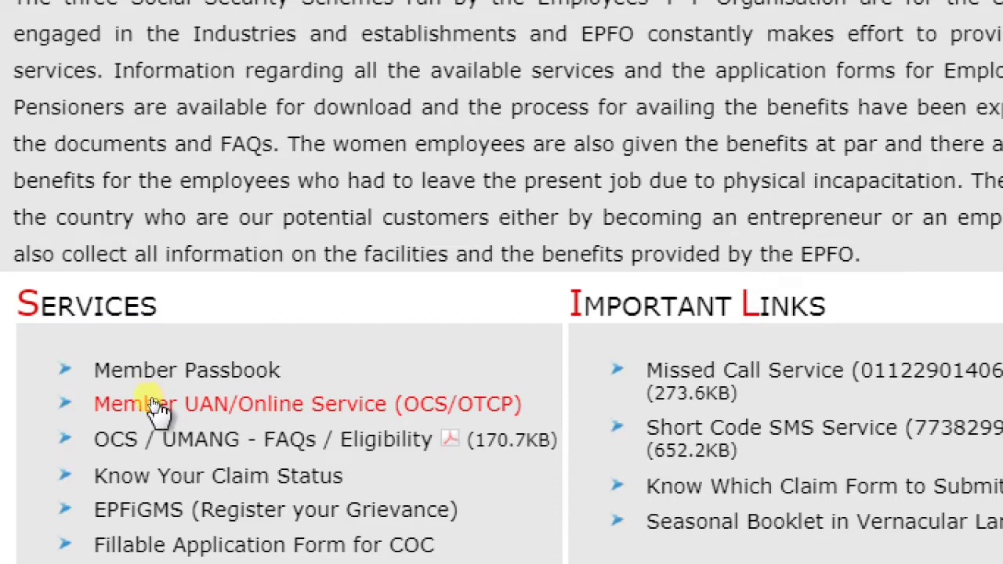
left_click(154, 400)
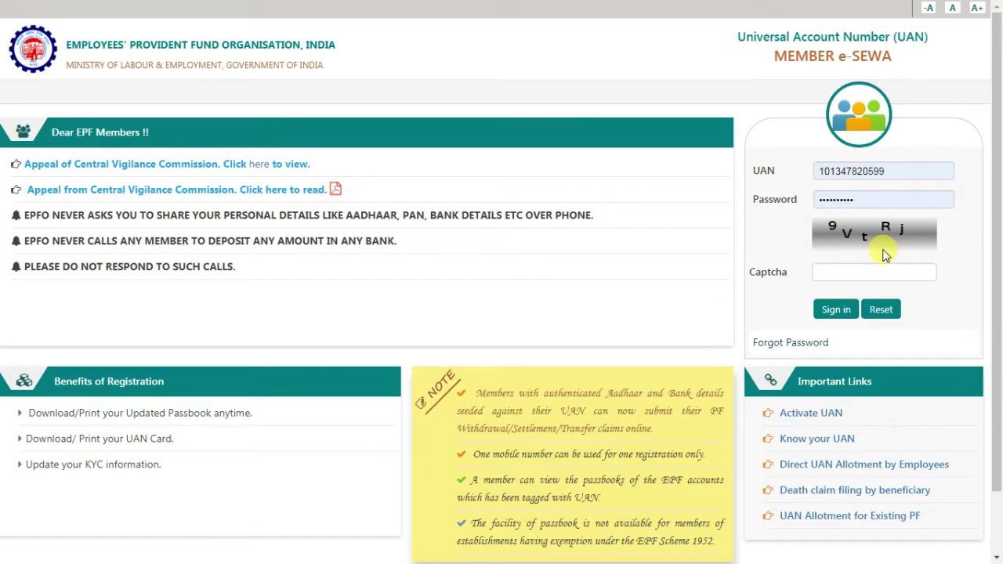
Step: Fill in the member's UAN and account password with the second saved login
left_click(894, 172)
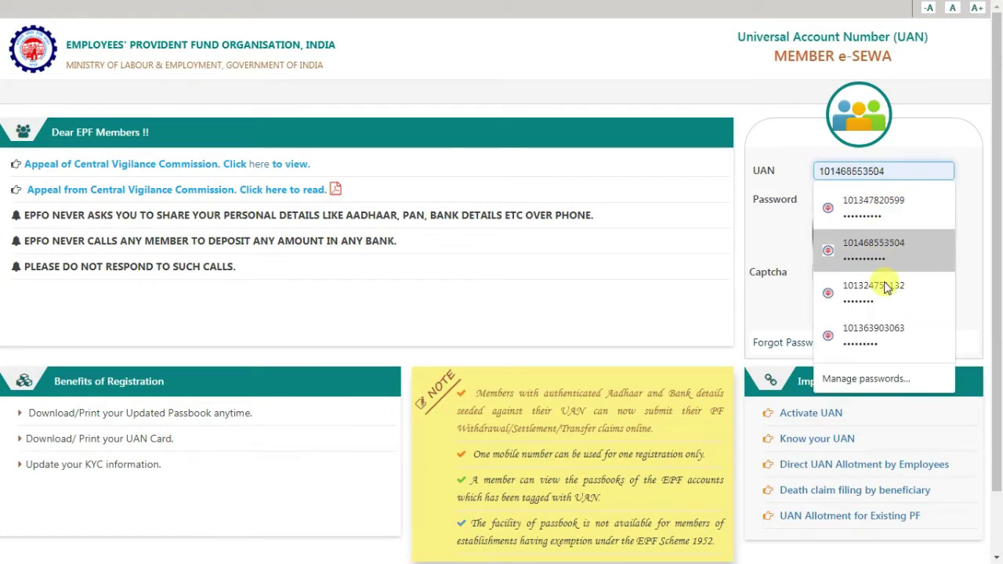
left_click(877, 249)
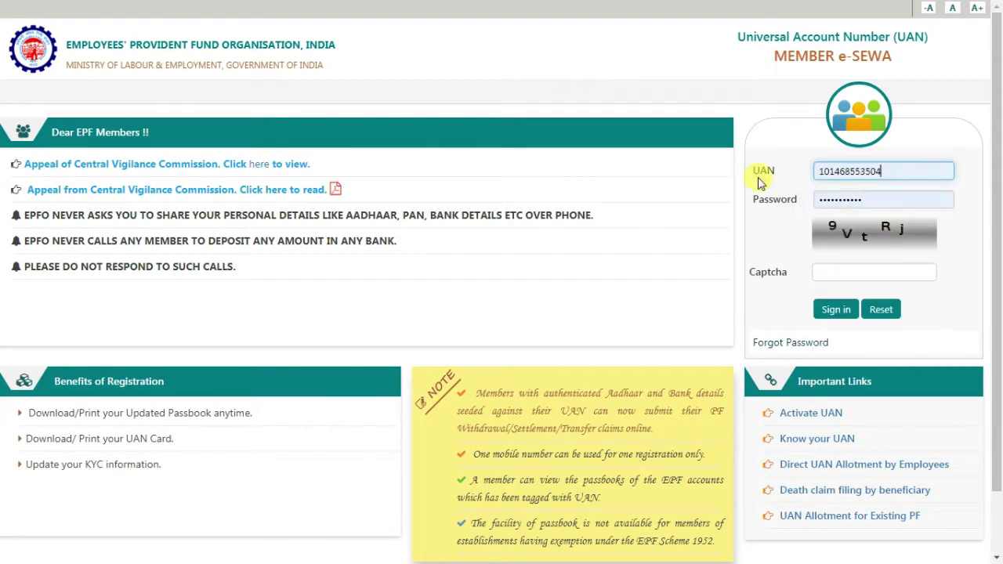
left_click(893, 167)
left_click_drag(903, 167, 942, 156)
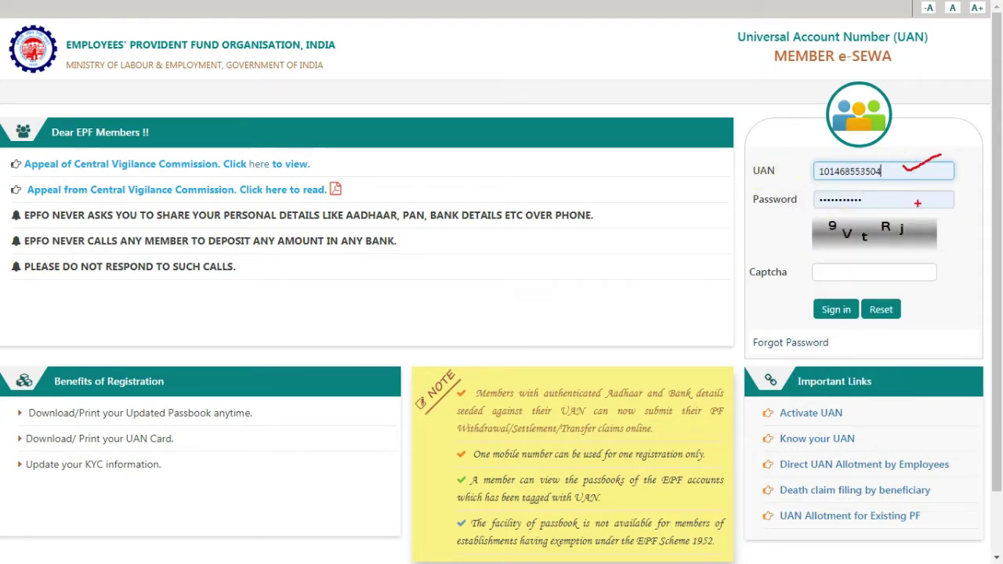
left_click_drag(919, 202, 976, 186)
mouse_move(926, 233)
left_mouse_down()
mouse_move(838, 210)
mouse_move(898, 248)
mouse_move(932, 226)
left_mouse_up()
left_click_drag(901, 276, 980, 244)
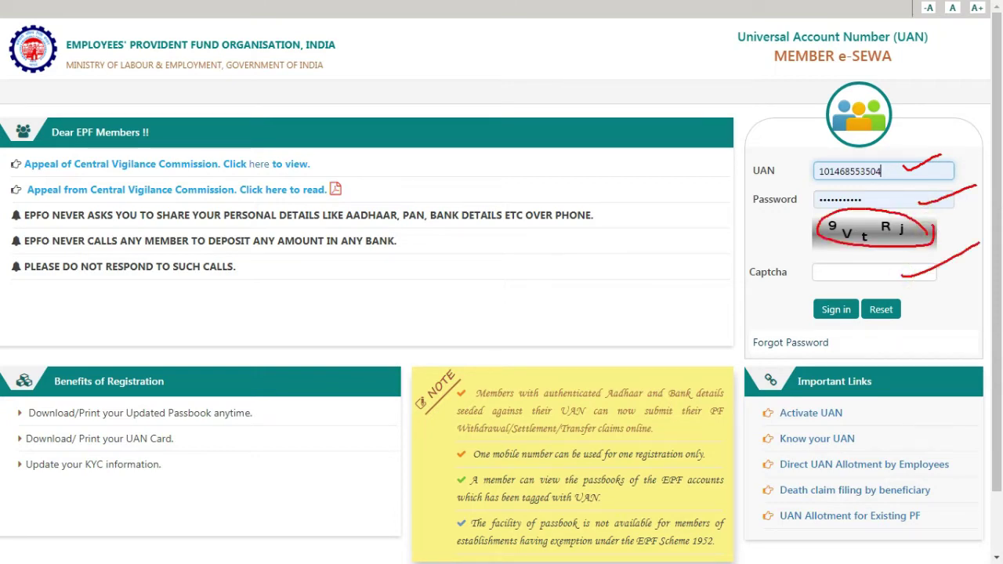
left_click_drag(802, 296, 858, 330)
key("Escape")
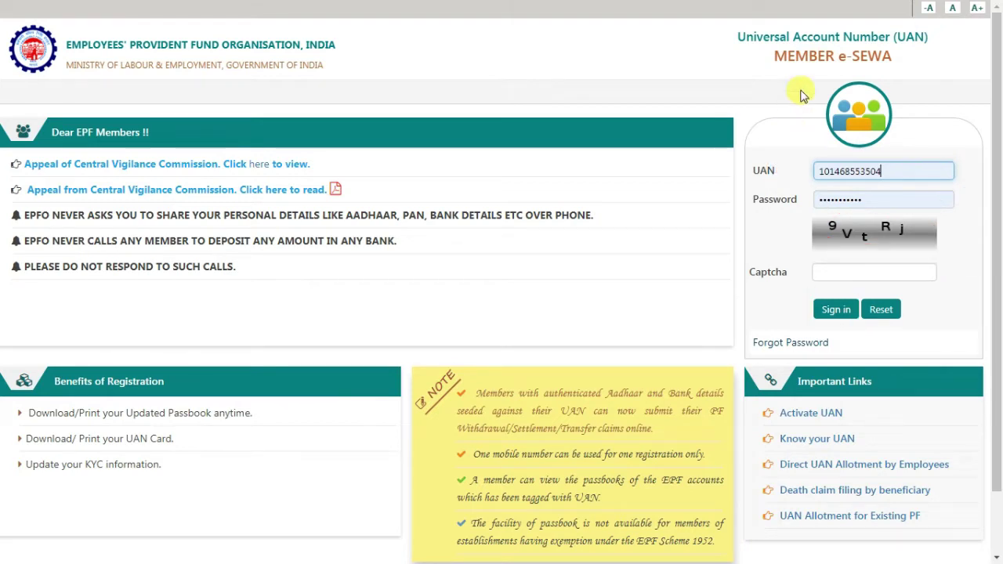
Step: Enter the captcha code, sign in to the member account, and postpone the e-nomination filing
left_click(867, 267)
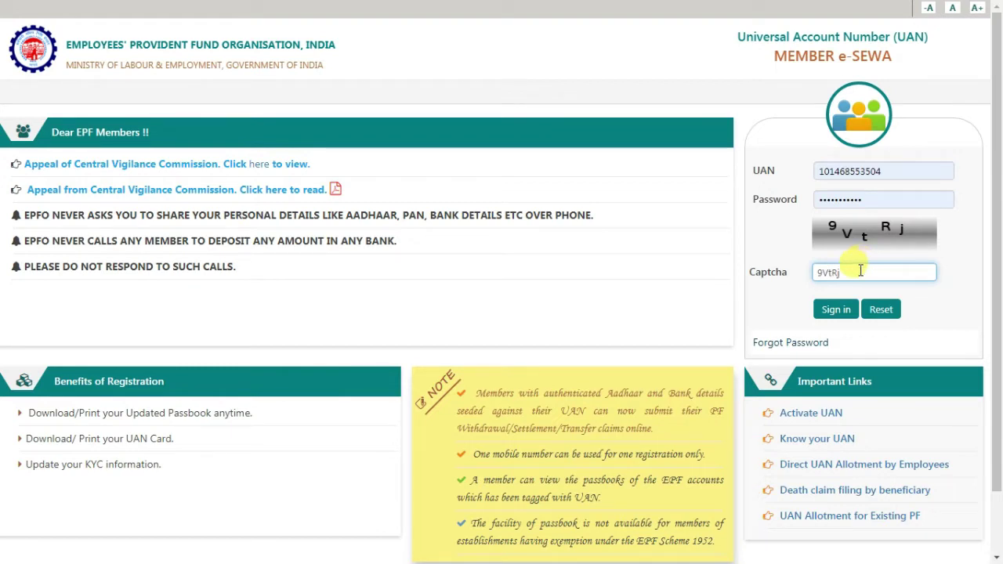
left_click(834, 308)
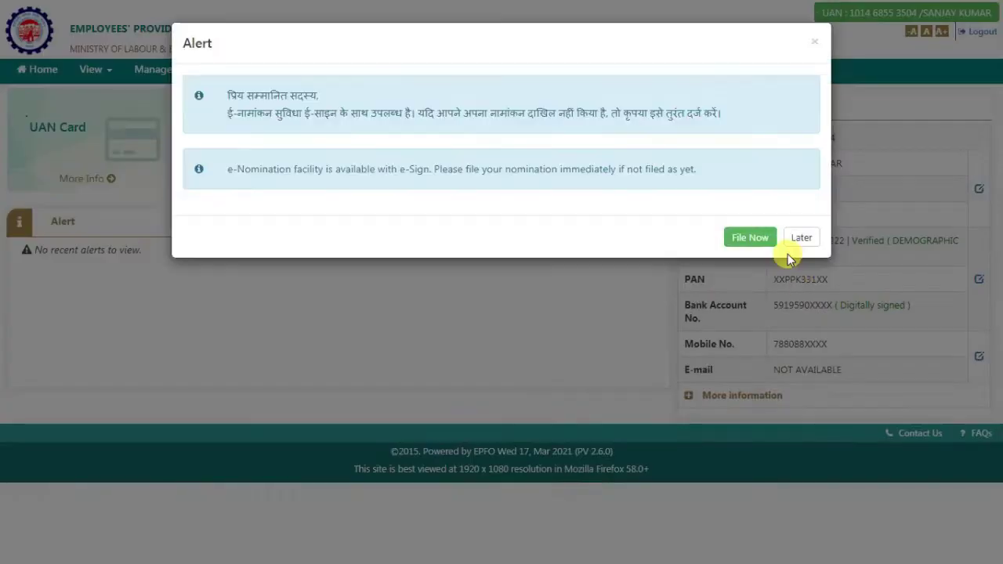
left_click(803, 243)
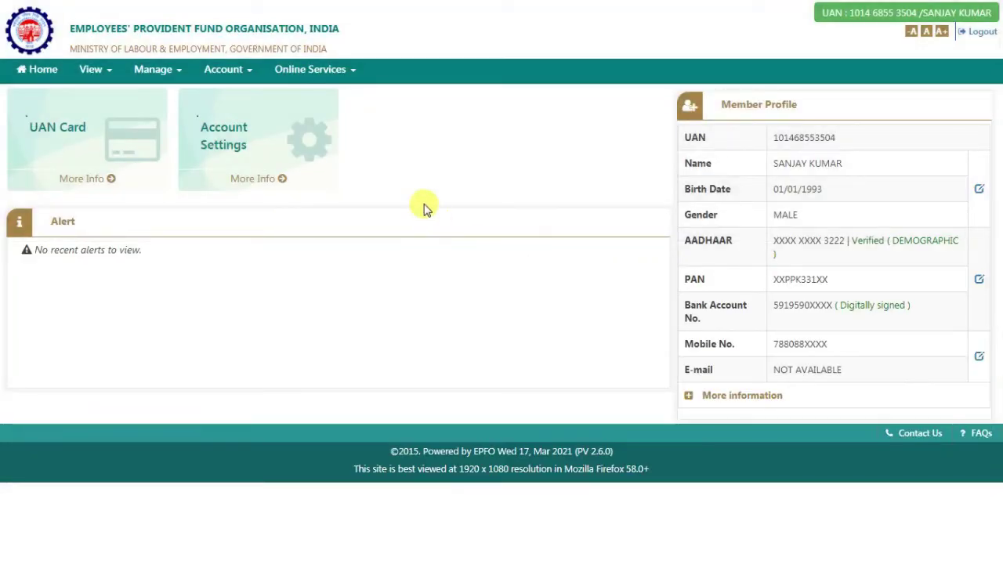
Step: Track the member's online claims and check the current status of the Form-19 claim
left_click(318, 70)
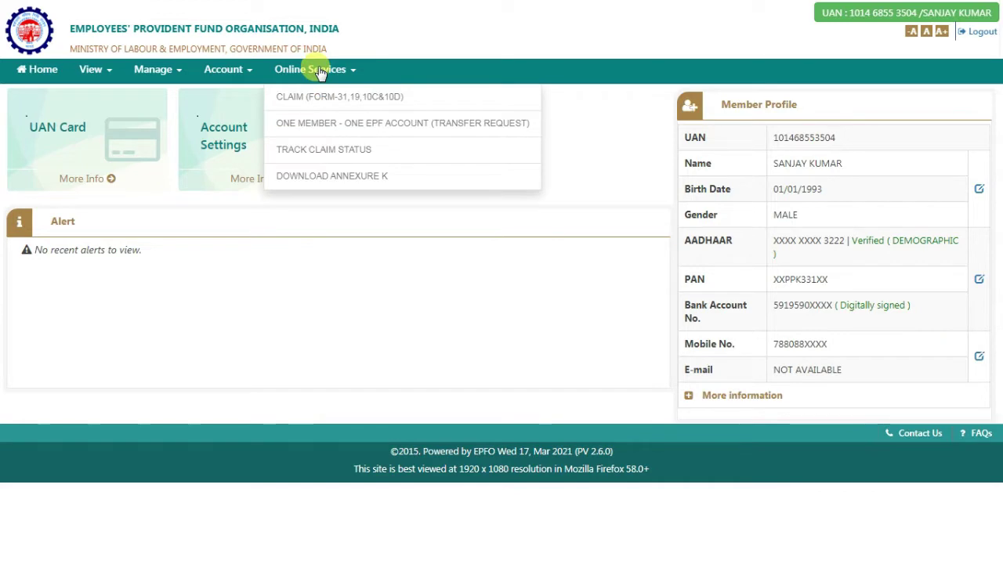
left_click(324, 152)
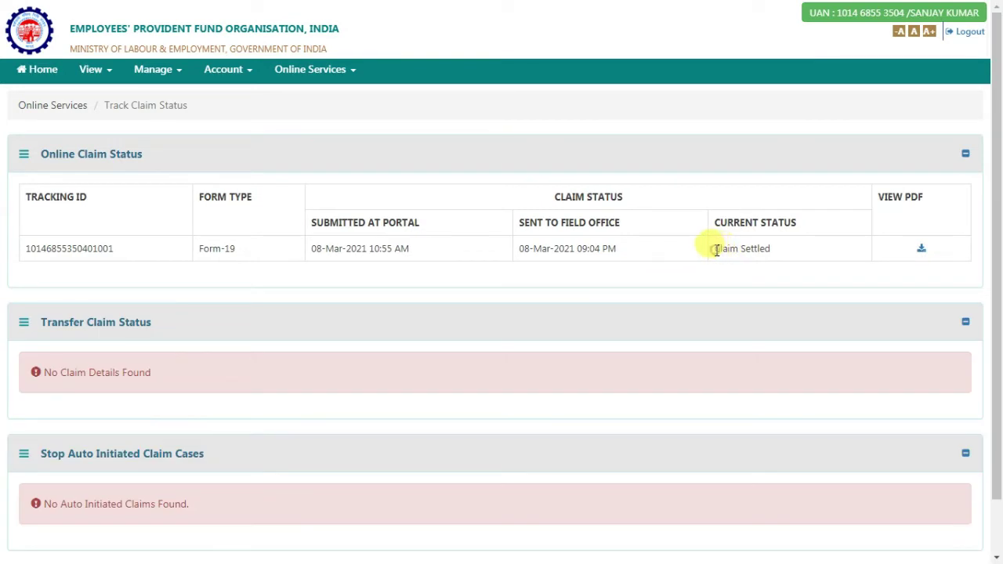
left_click_drag(715, 250, 774, 257)
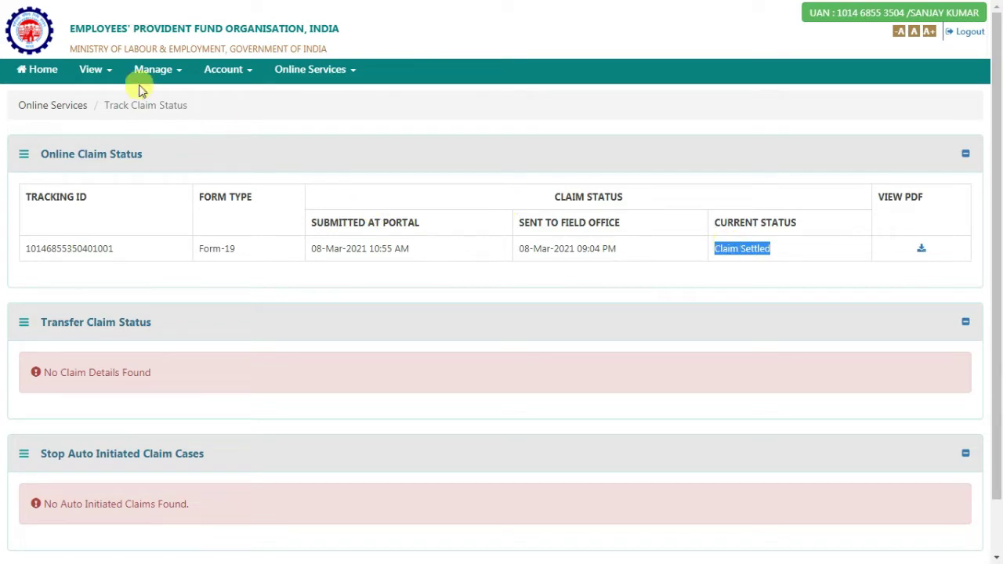
Step: View the member's service history with its establishments, member IDs and dates of joining and exit
left_click(102, 70)
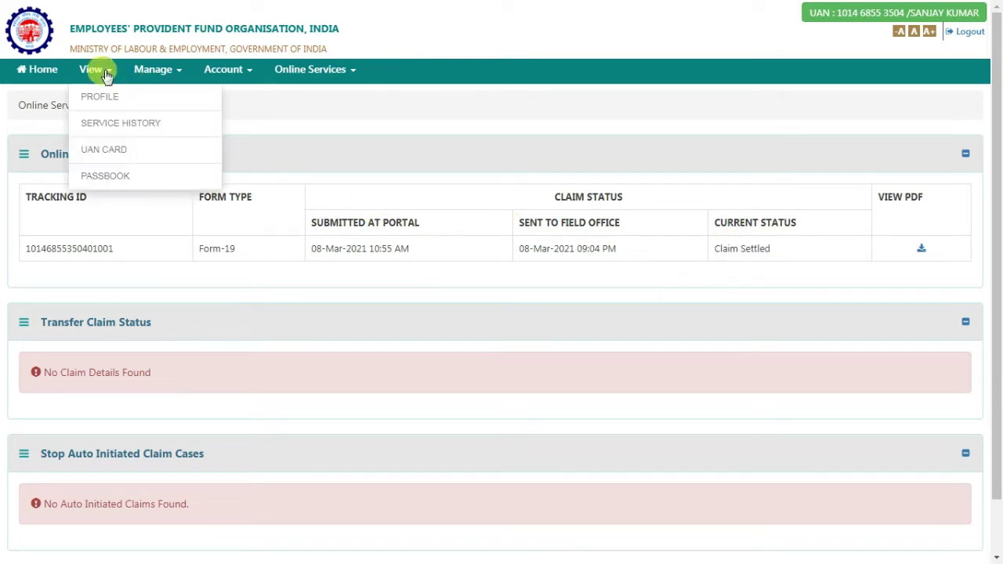
left_click(110, 128)
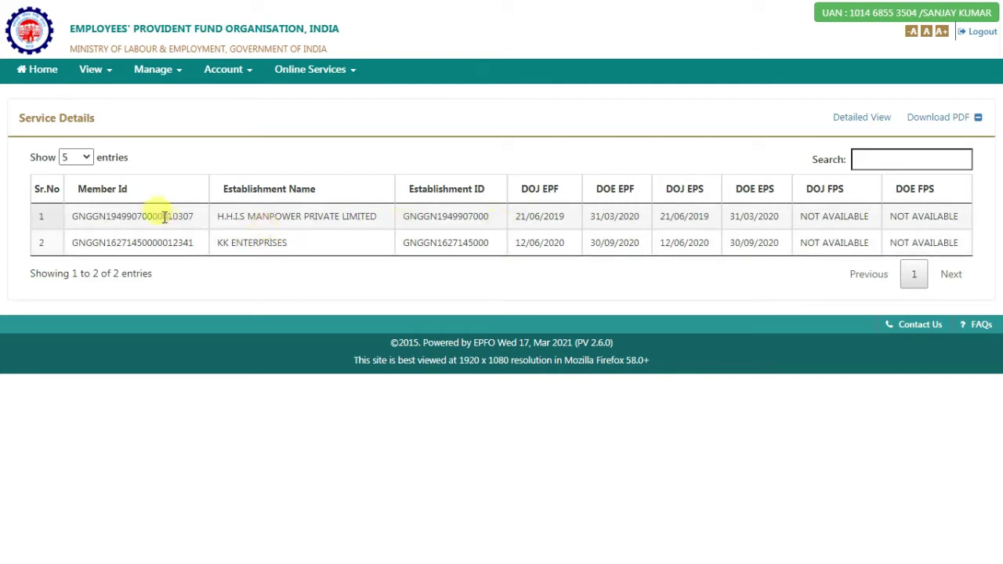
left_click_drag(136, 191, 349, 167)
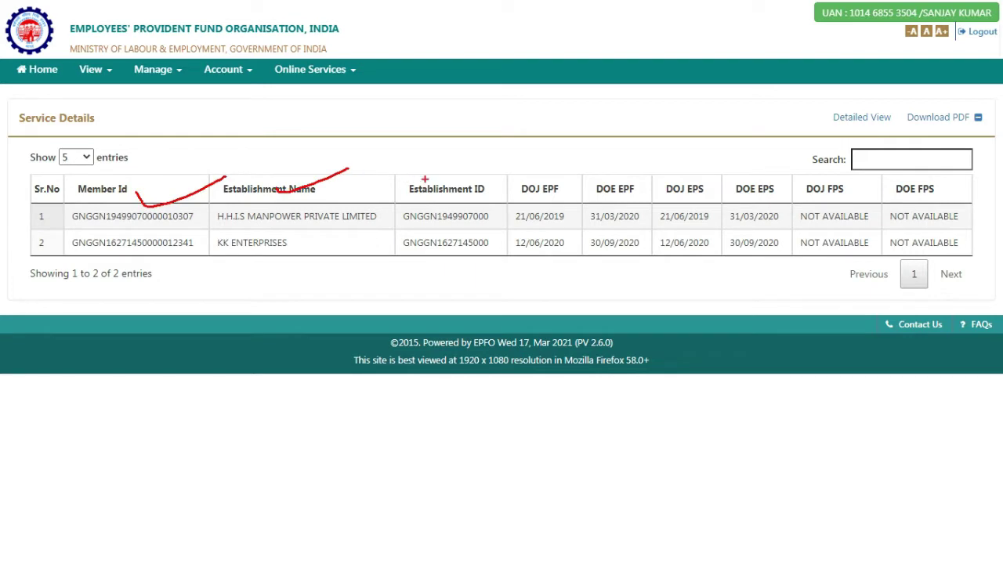
left_click_drag(431, 179, 467, 177)
left_click_drag(533, 179, 583, 171)
mouse_move(508, 204)
left_mouse_down()
mouse_move(528, 235)
mouse_move(577, 267)
left_mouse_up()
mouse_move(586, 198)
left_mouse_down()
mouse_move(622, 255)
mouse_move(642, 264)
left_mouse_up()
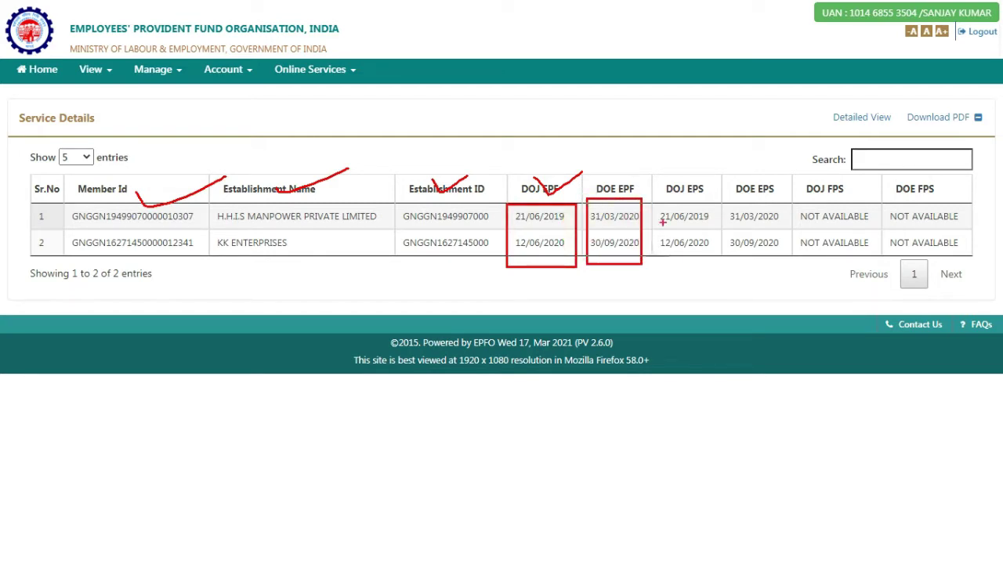
mouse_move(661, 198)
left_mouse_down()
mouse_move(672, 260)
mouse_move(786, 272)
left_mouse_up()
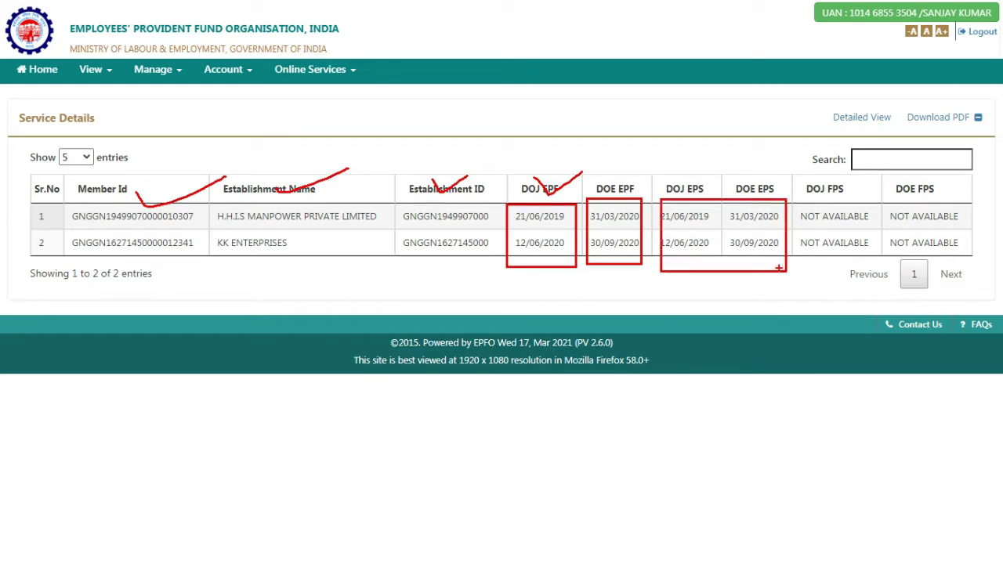
key("Escape")
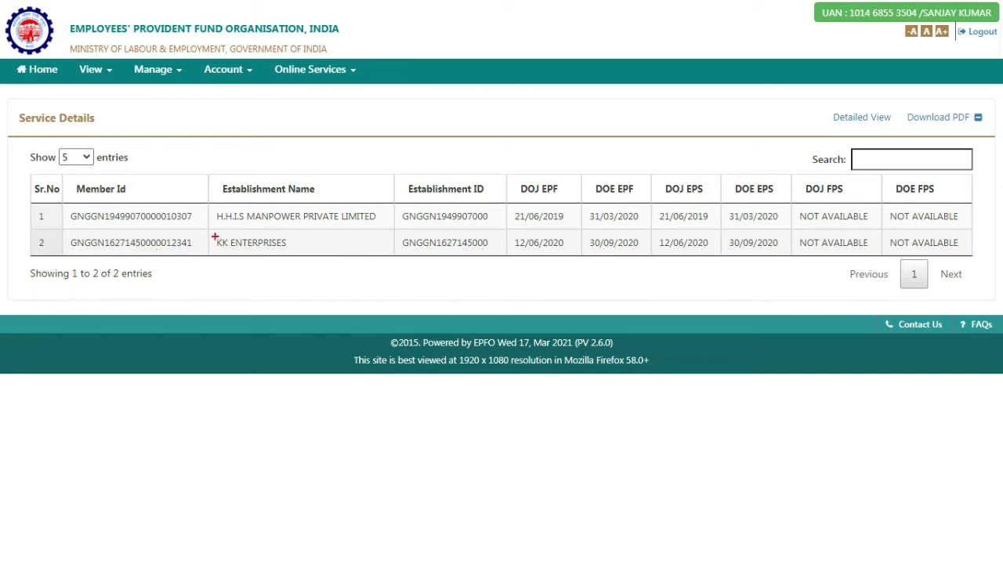
mouse_move(210, 235)
left_mouse_down()
mouse_move(269, 259)
mouse_move(299, 260)
left_mouse_up()
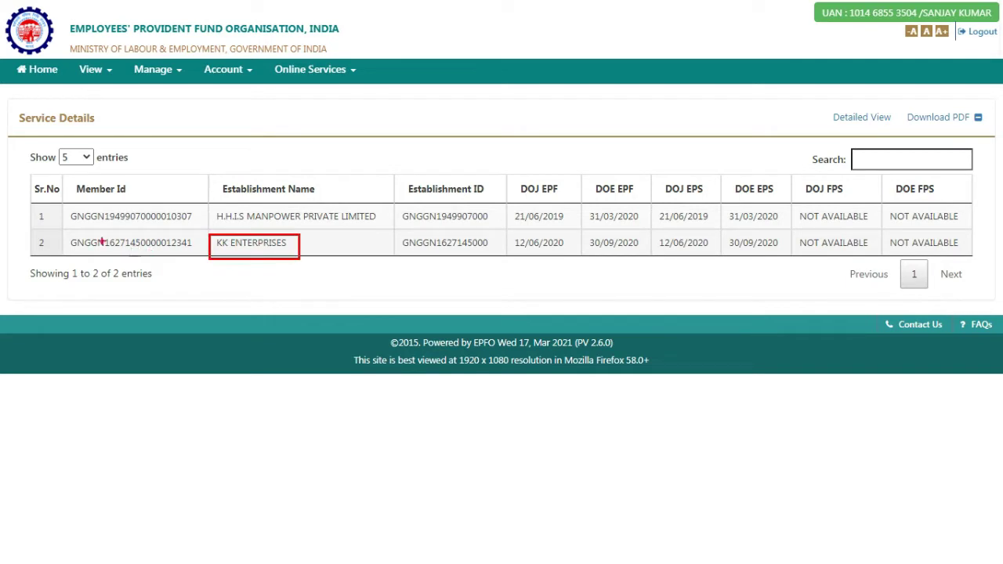
mouse_move(123, 233)
left_mouse_down()
mouse_move(175, 260)
mouse_move(212, 246)
left_mouse_up()
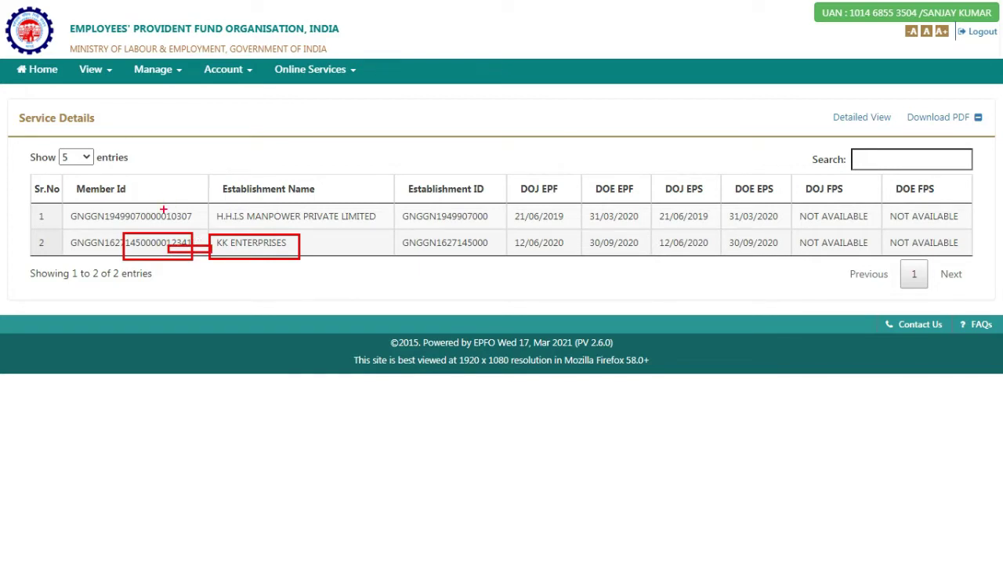
left_click_drag(163, 210, 204, 187)
mouse_move(59, 217)
left_mouse_down()
mouse_move(41, 213)
mouse_move(36, 241)
left_mouse_up()
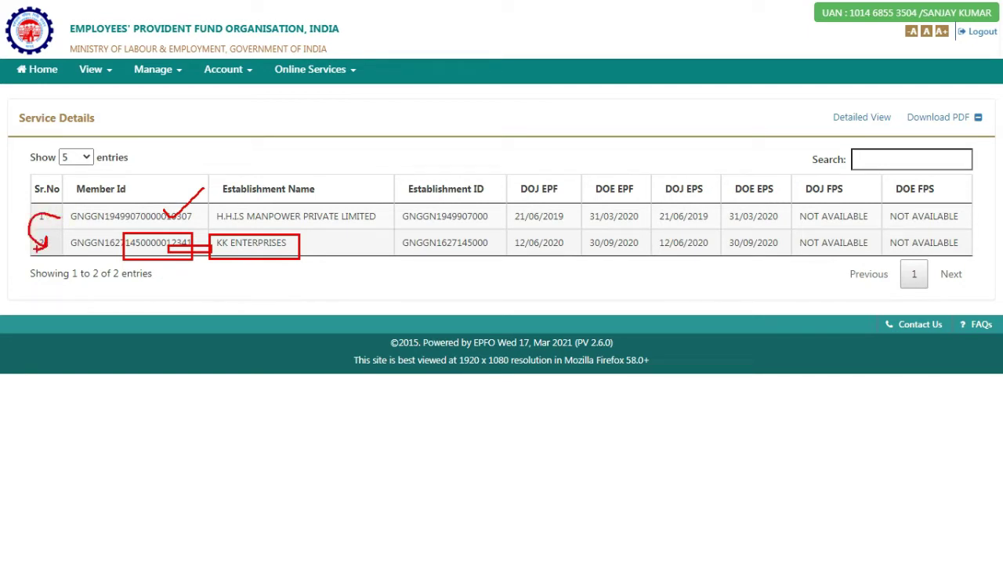
key("Escape")
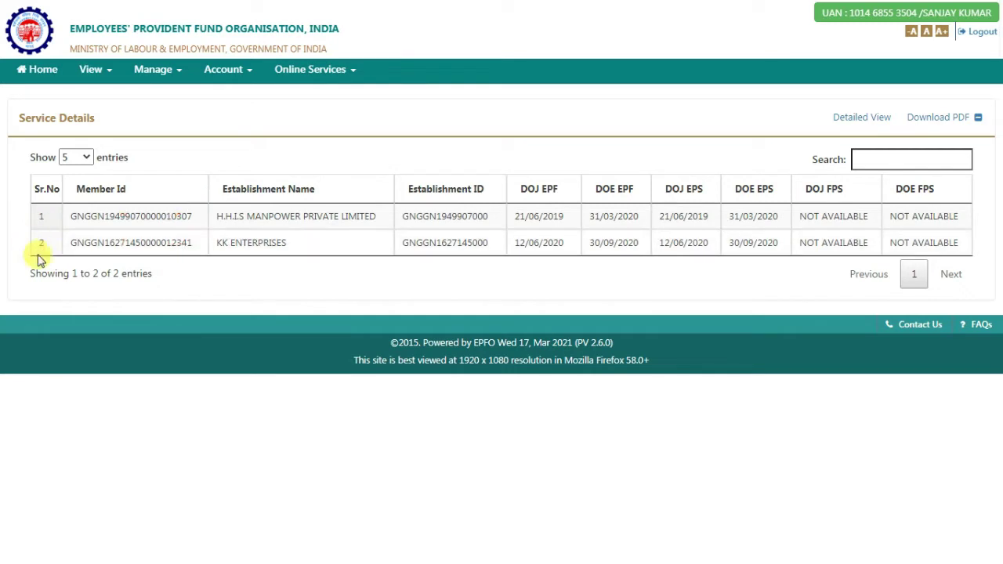
Step: Open the One Member - One EPF Account transfer request form
left_click(163, 72)
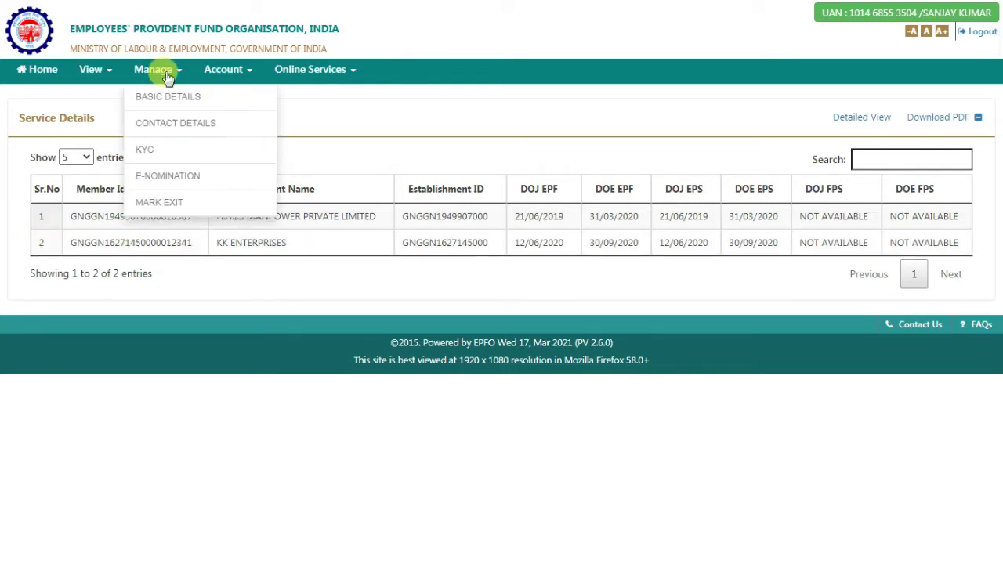
left_click(224, 72)
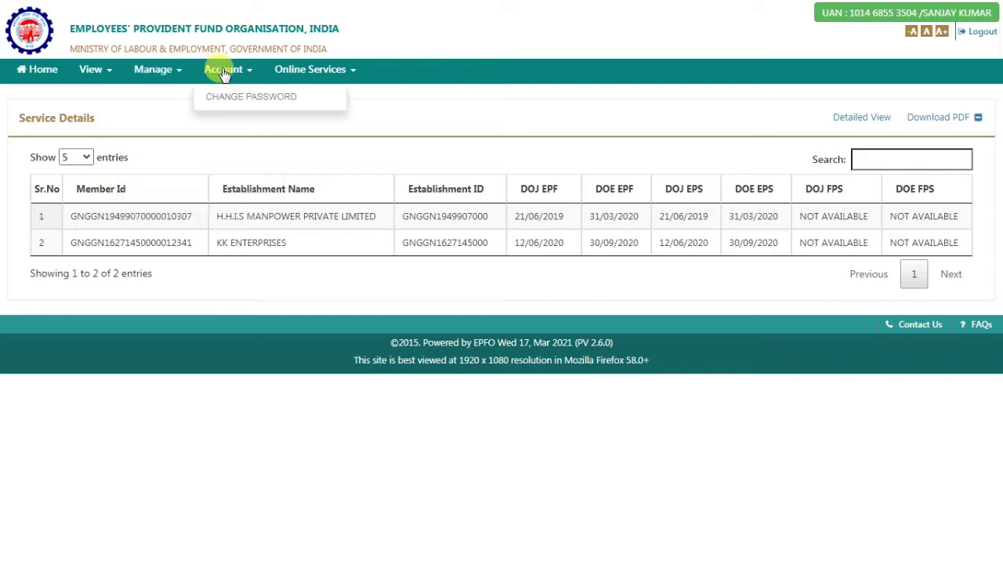
left_click(294, 73)
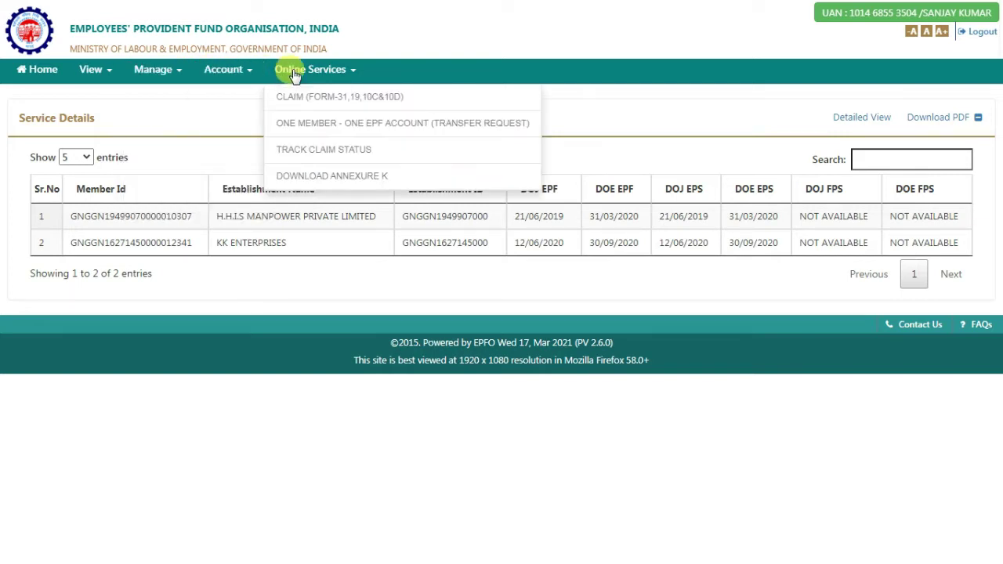
left_click(298, 125)
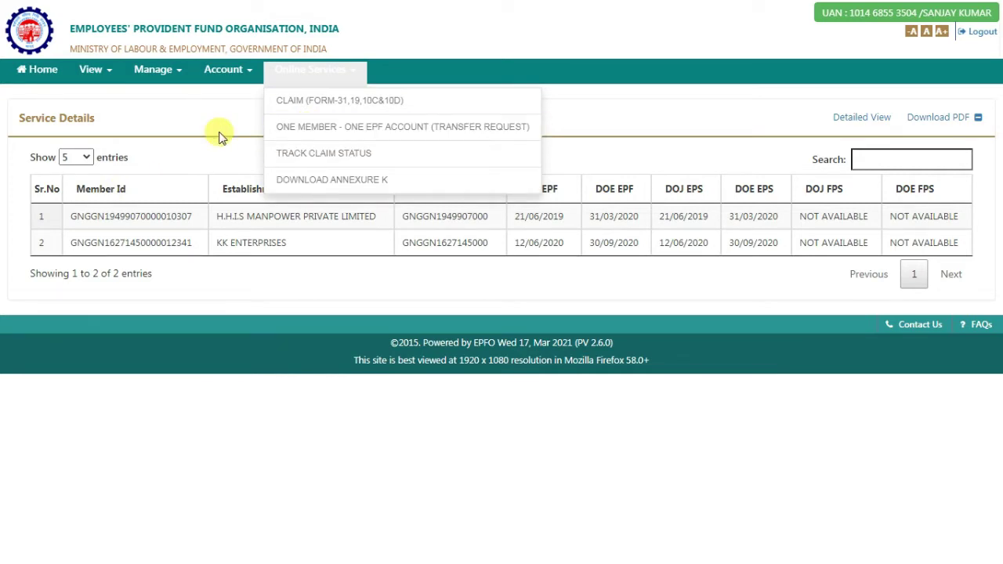
left_click(381, 135)
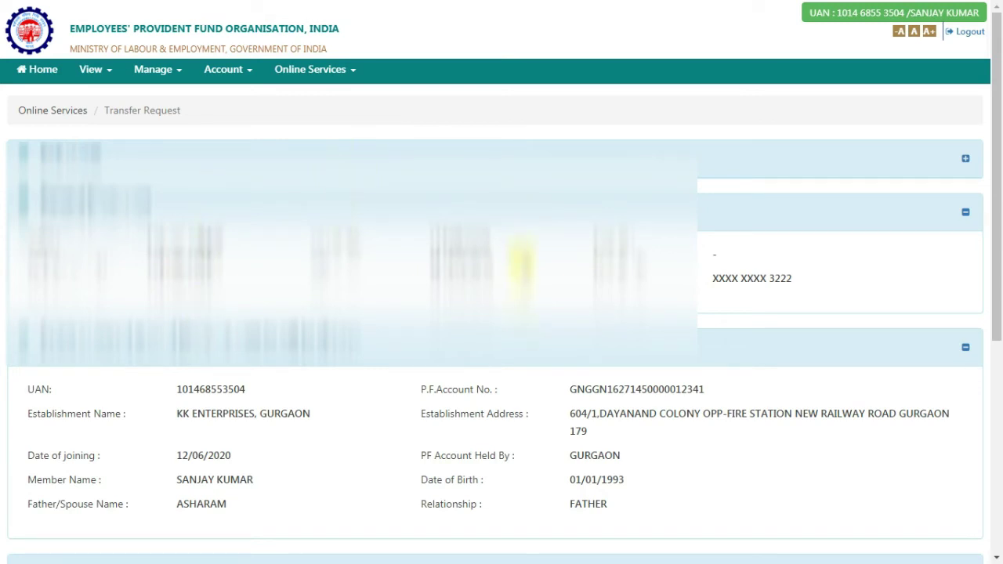
Step: Choose attestation through the previous employer in Step 1 of the transfer request
scroll(352, 259, "down", 3)
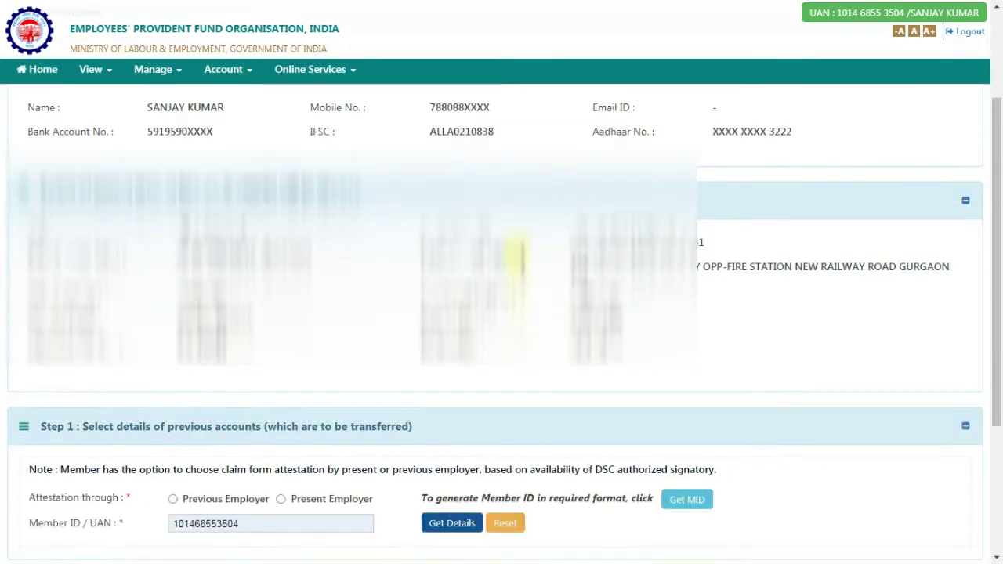
scroll(502, 313, "down", 3)
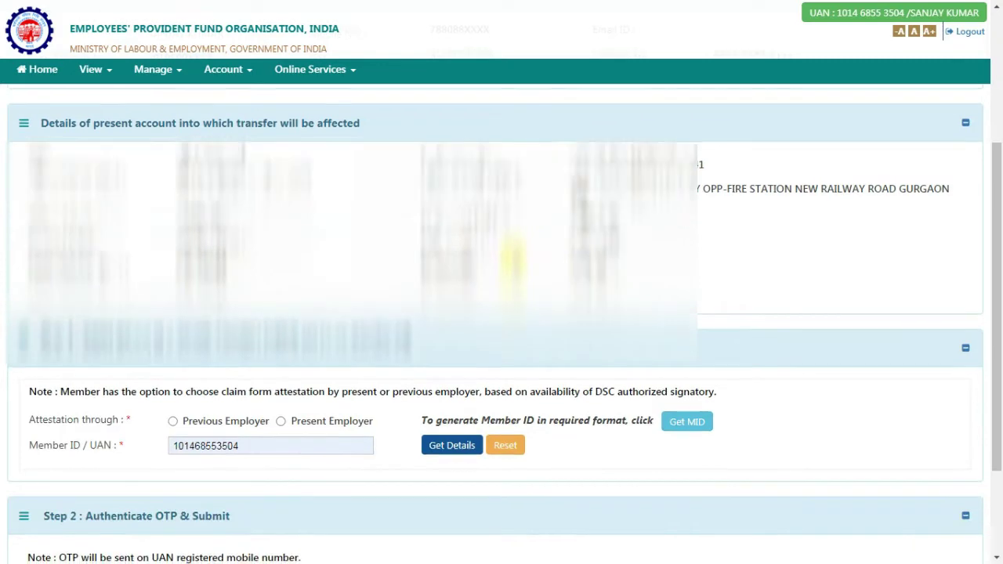
scroll(510, 258, "down", 2)
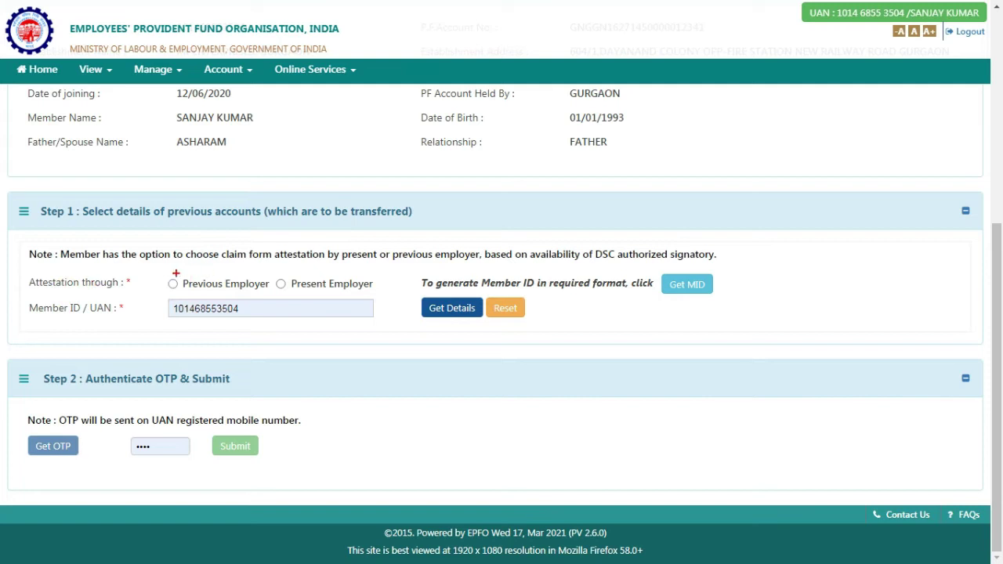
left_click_drag(152, 275, 184, 291)
key("Escape")
left_click(172, 284)
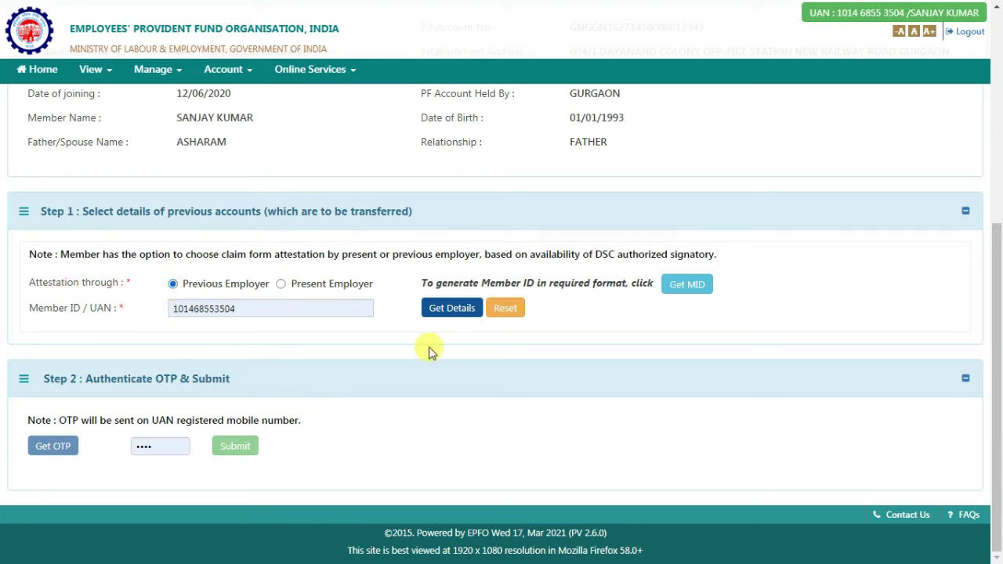
Step: Fetch the previous accounts for the entered UAN, add KK ENTERPRISES and H.H.I.S MANPOWER PRIVATE LIMITED, and select both for transfer
left_click(451, 308)
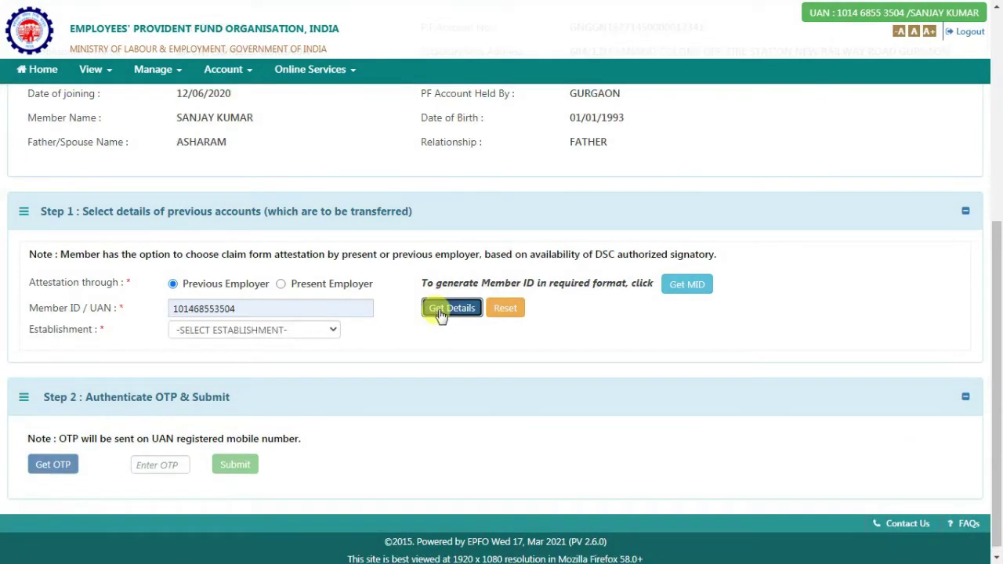
left_click(298, 334)
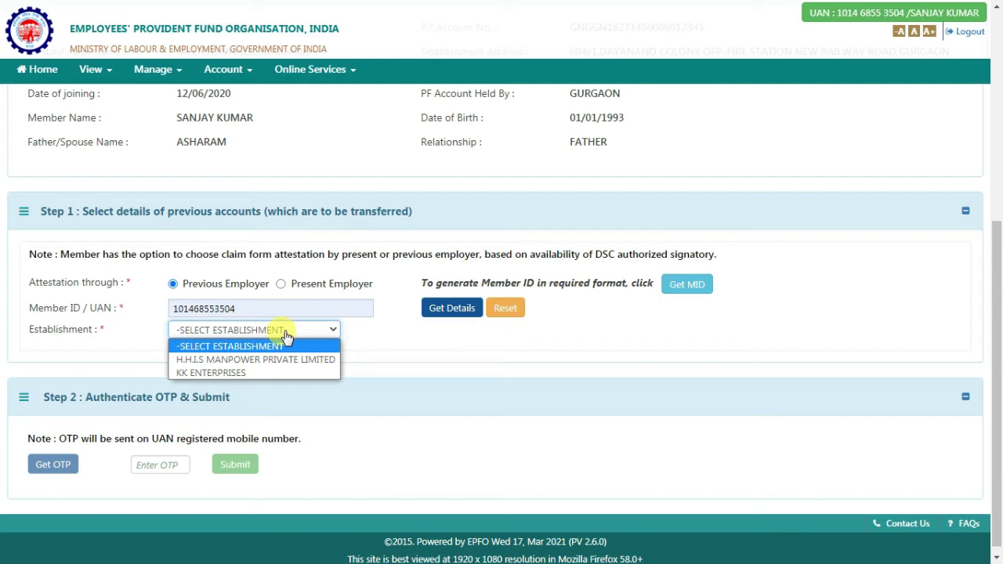
left_click(220, 373)
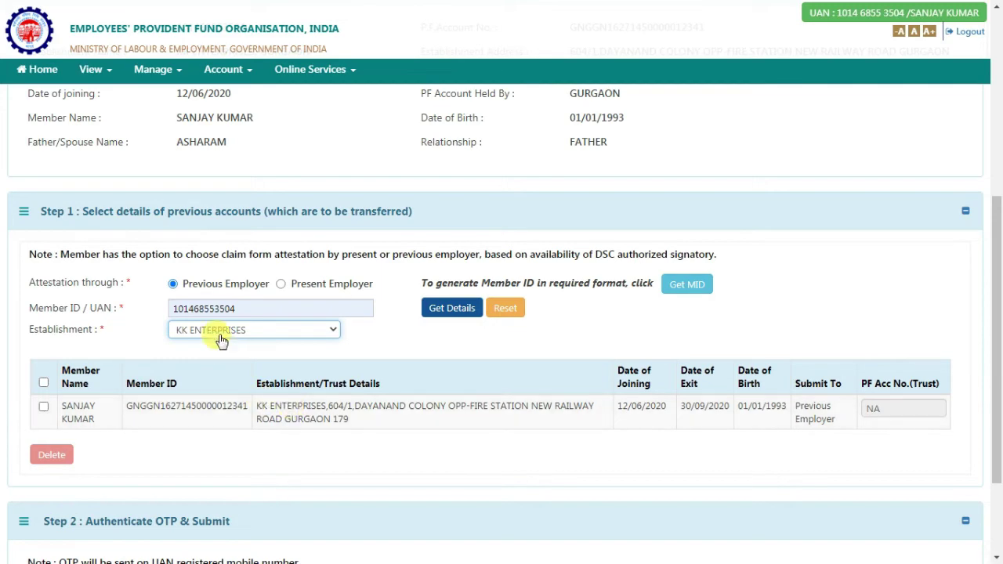
left_click(220, 329)
left_click(208, 354)
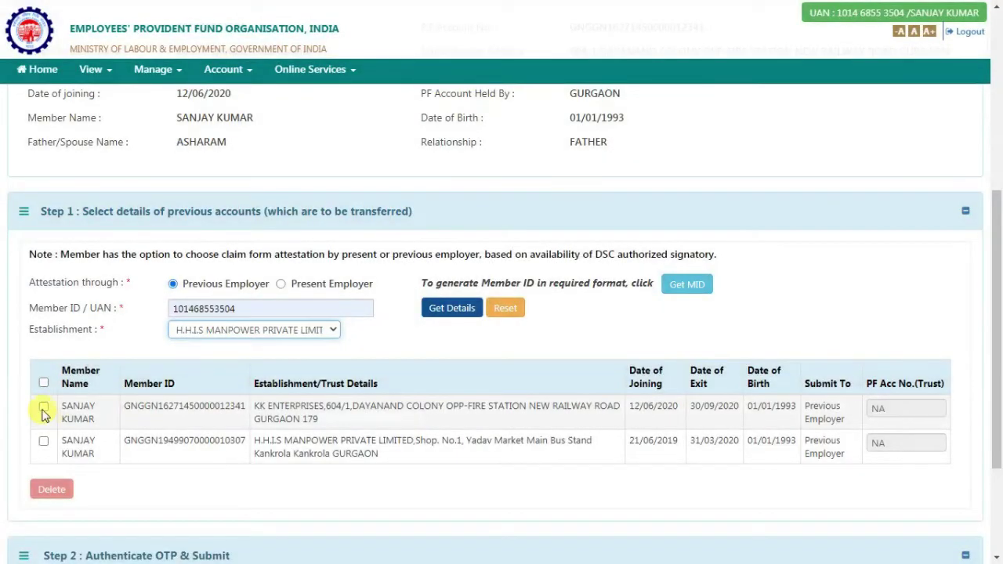
left_click(43, 408)
left_click(43, 443)
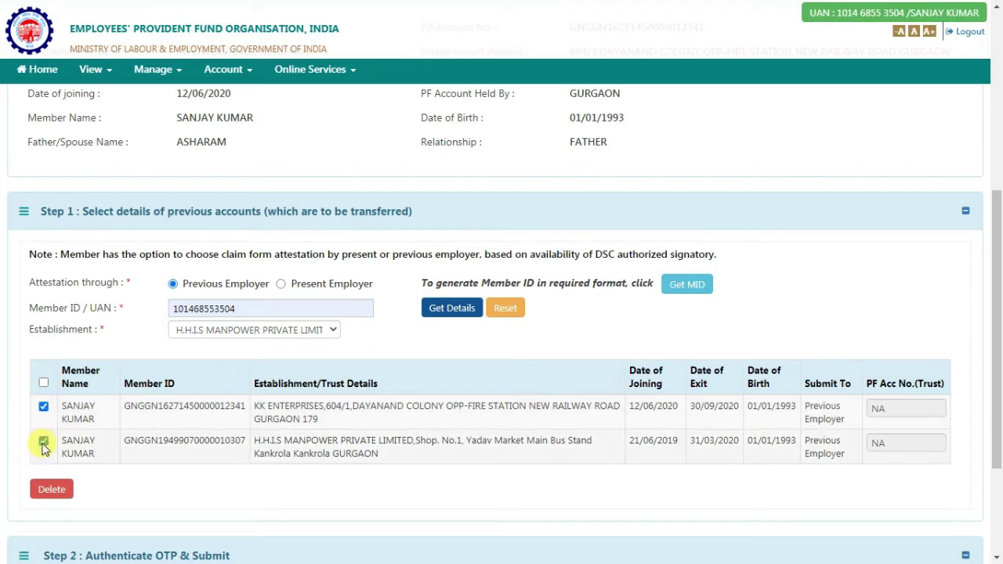
Step: Request an OTP on the registered mobile number for Step 2 of the transfer request and make the OTP field ready for entry
scroll(290, 395, "down", 2)
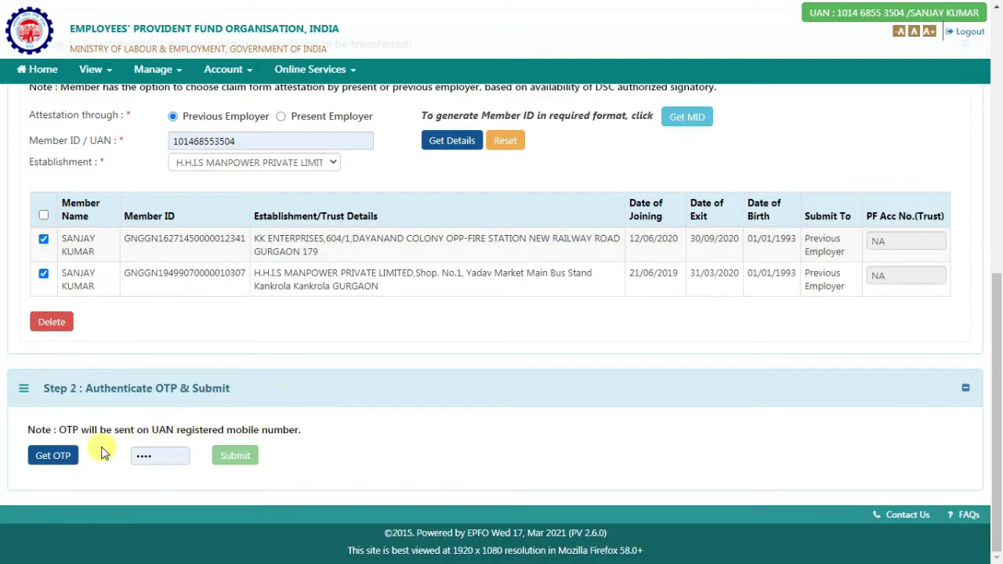
left_click(59, 457)
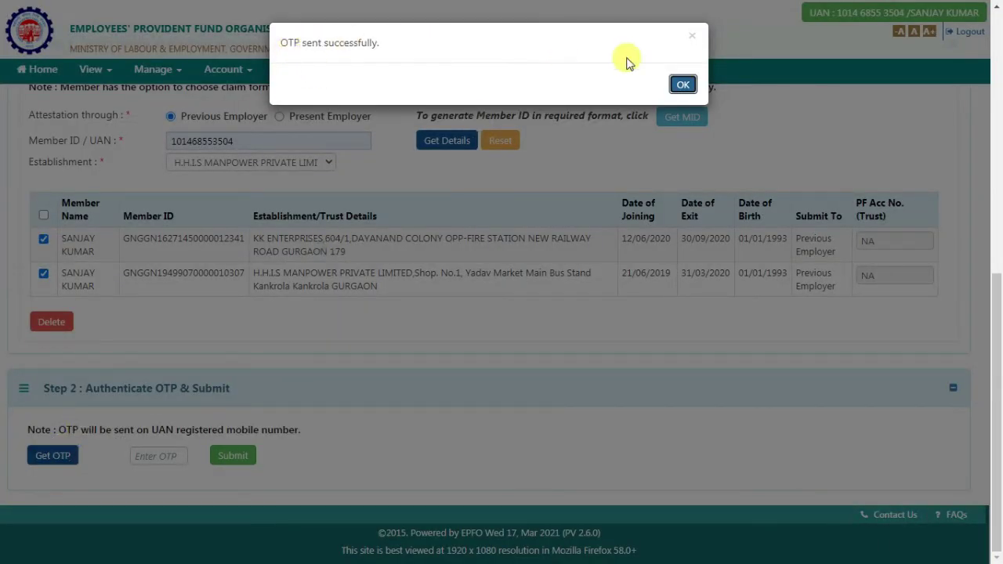
left_click(683, 86)
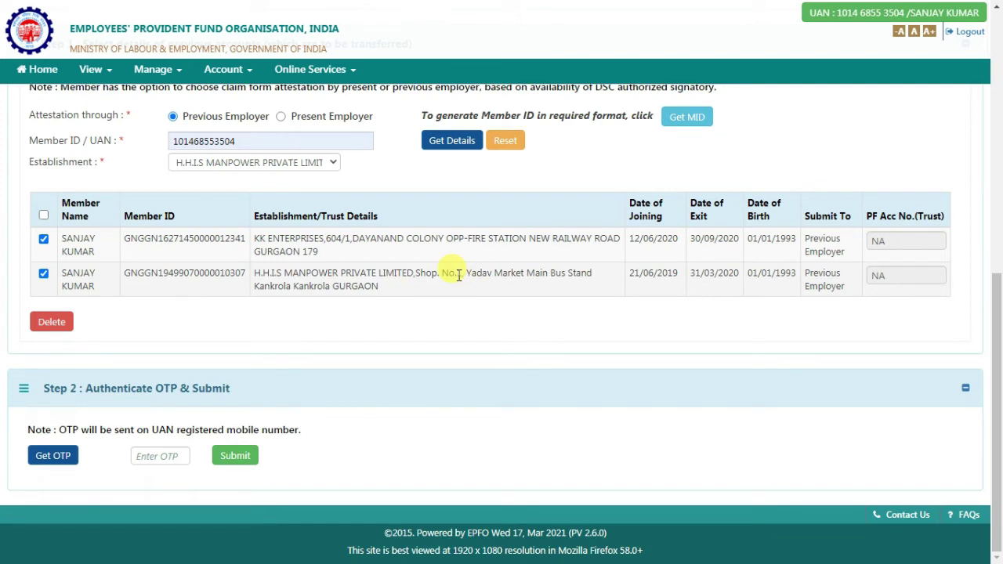
left_click(166, 456)
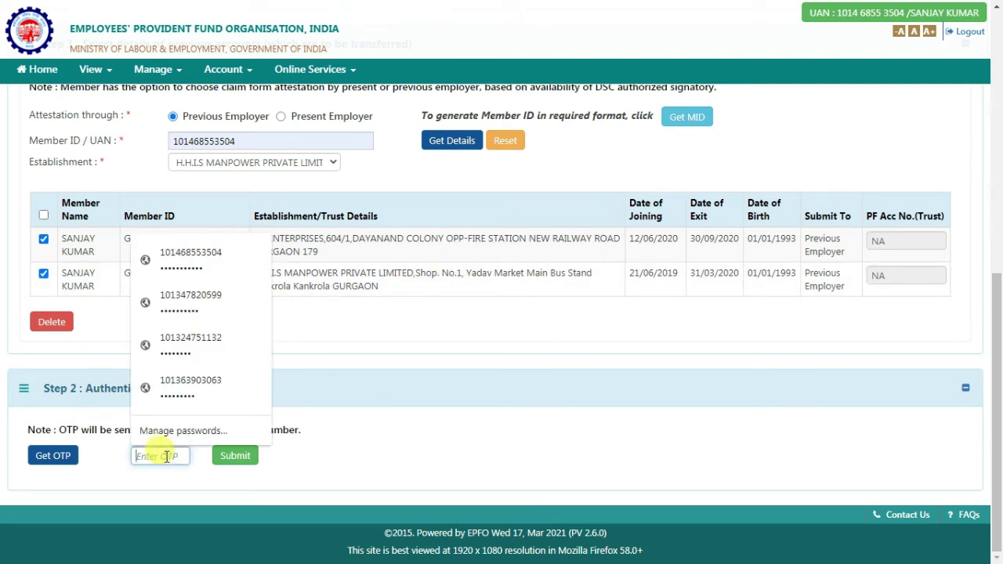
key("F11")
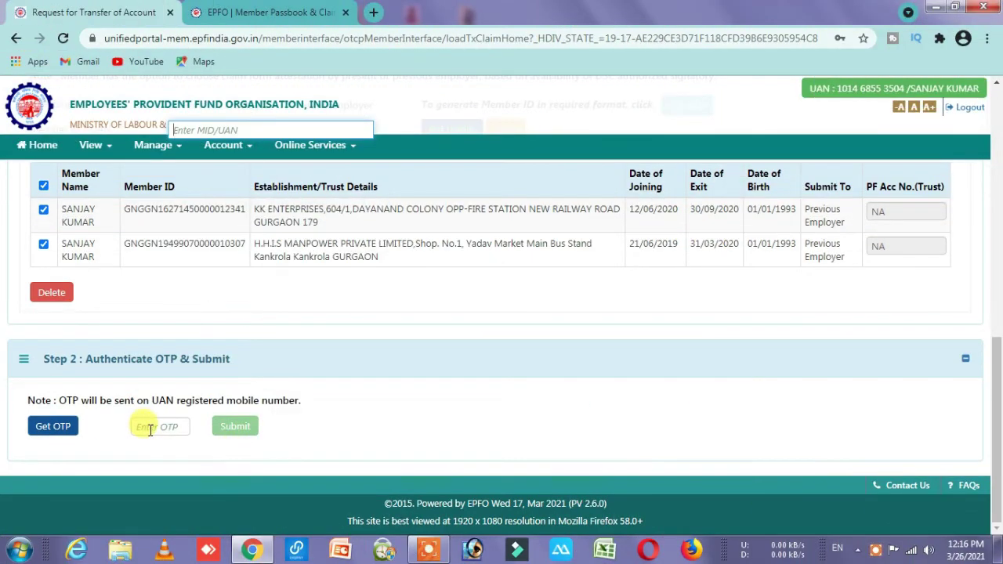